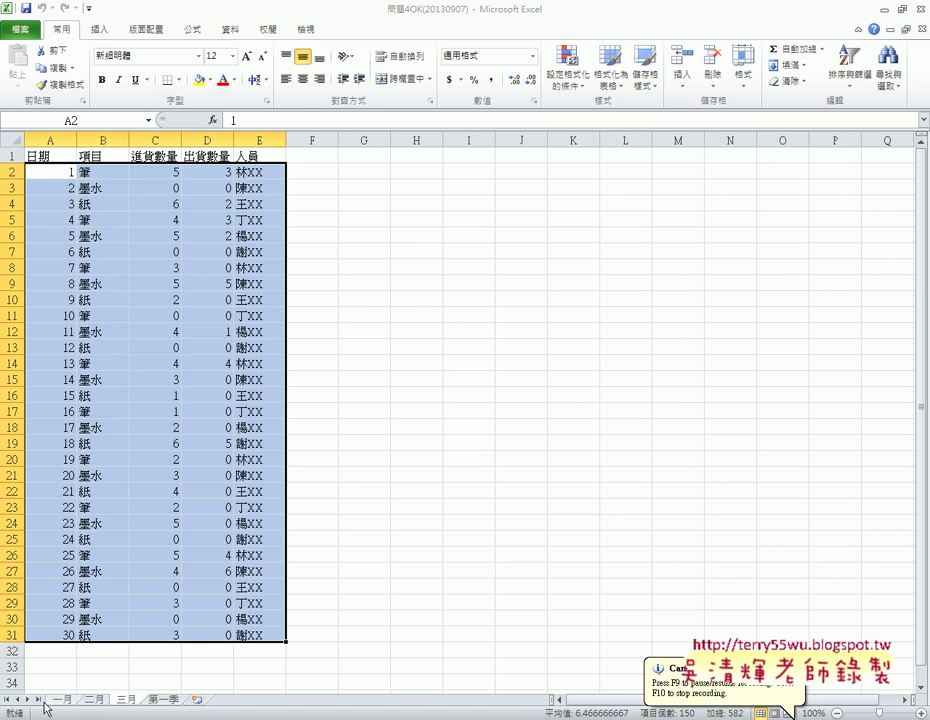
# Look through the 一月, 二月 and 三月 sheets, then the combined 第一季 sheet
pyautogui.click(61, 699)
pyautogui.click(93, 699)
pyautogui.click(126, 699)
pyautogui.click(163, 700)
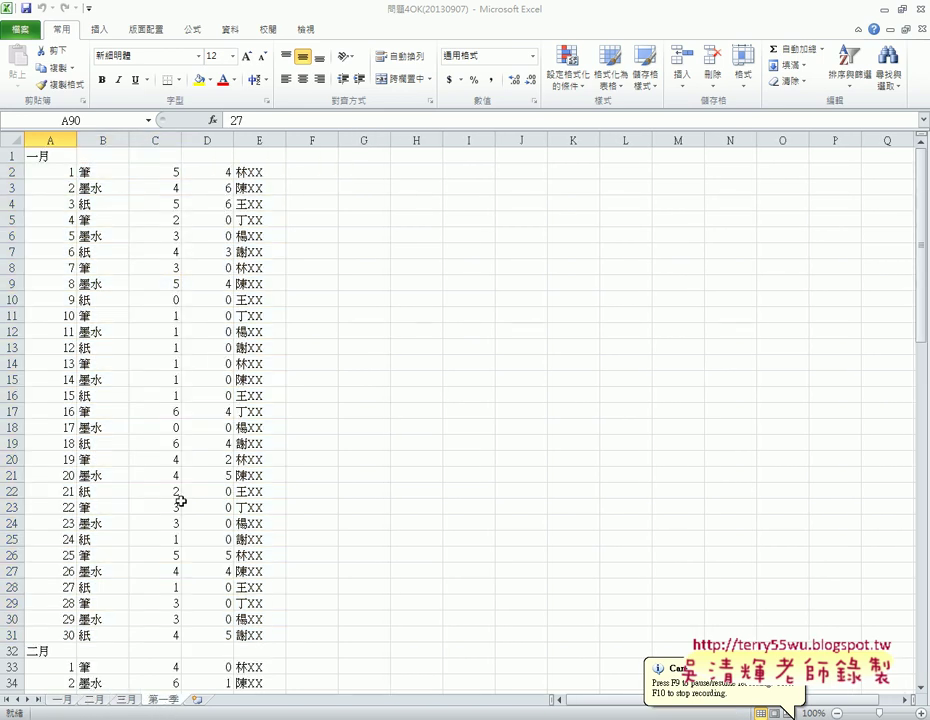
# Scroll 第一季 past the 一月, 二月 and 三月 blocks at A1, A32 and A63, then return to 一月
pyautogui.click(47, 157)
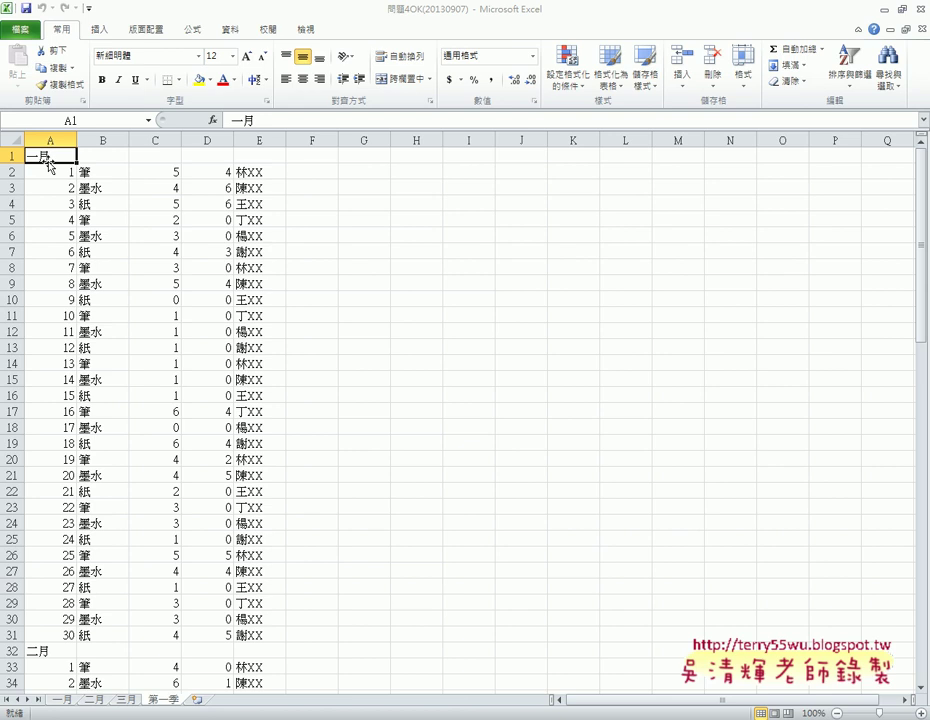
pyautogui.moveTo(46, 170); pyautogui.dragTo(246, 360)
pyautogui.scroll(-4, 179, 415)
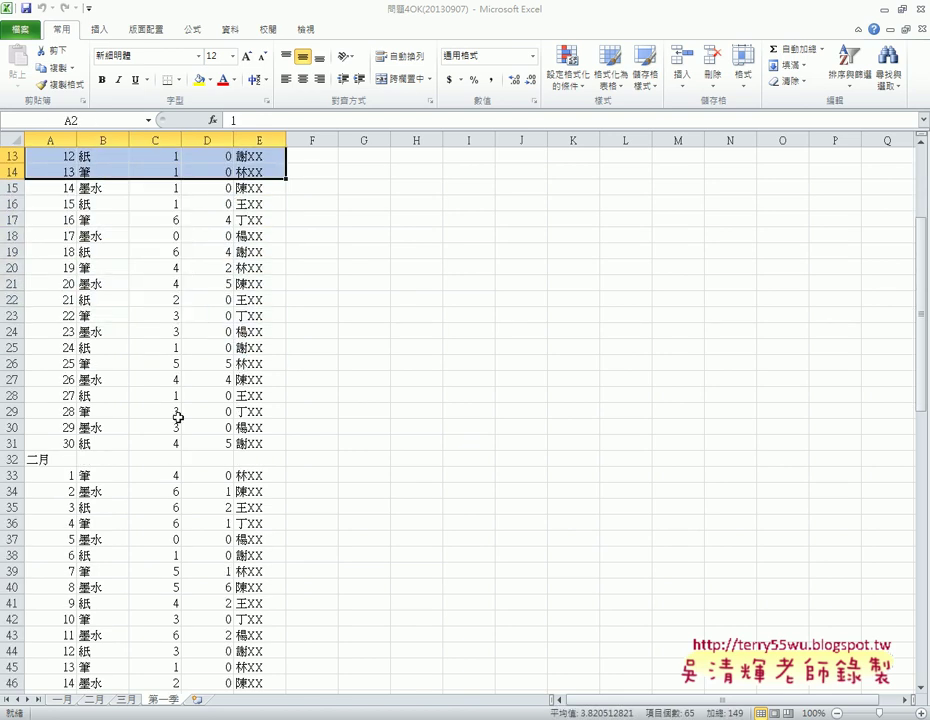
pyautogui.click(46, 455)
pyautogui.scroll(-3, 46, 455)
pyautogui.scroll(-8, 48, 456)
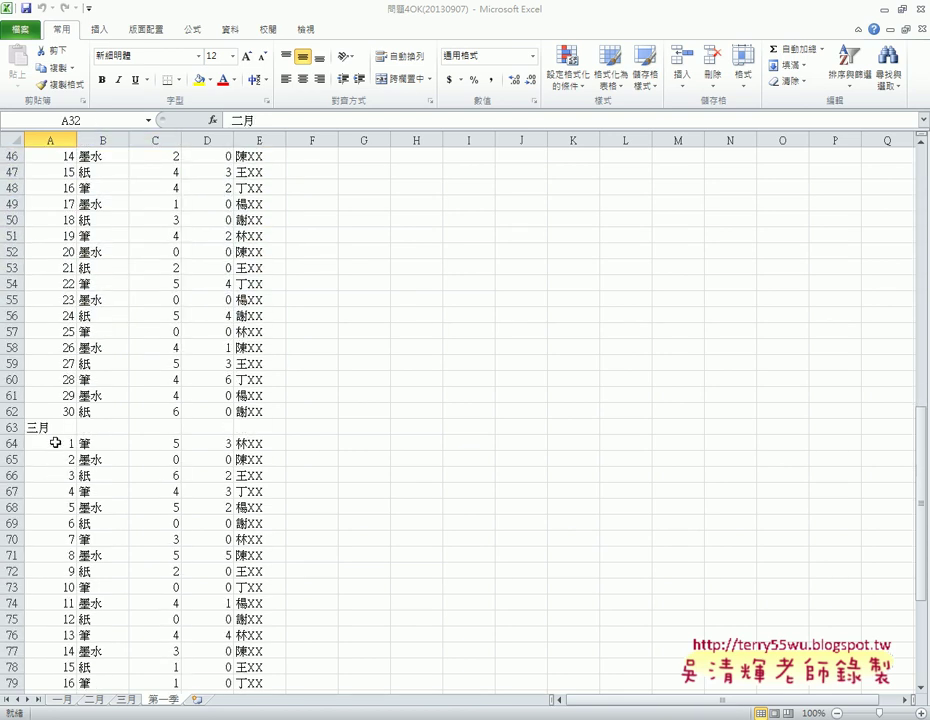
pyautogui.click(58, 428)
pyautogui.scroll(-4, 58, 428)
pyautogui.scroll(-3, 58, 428)
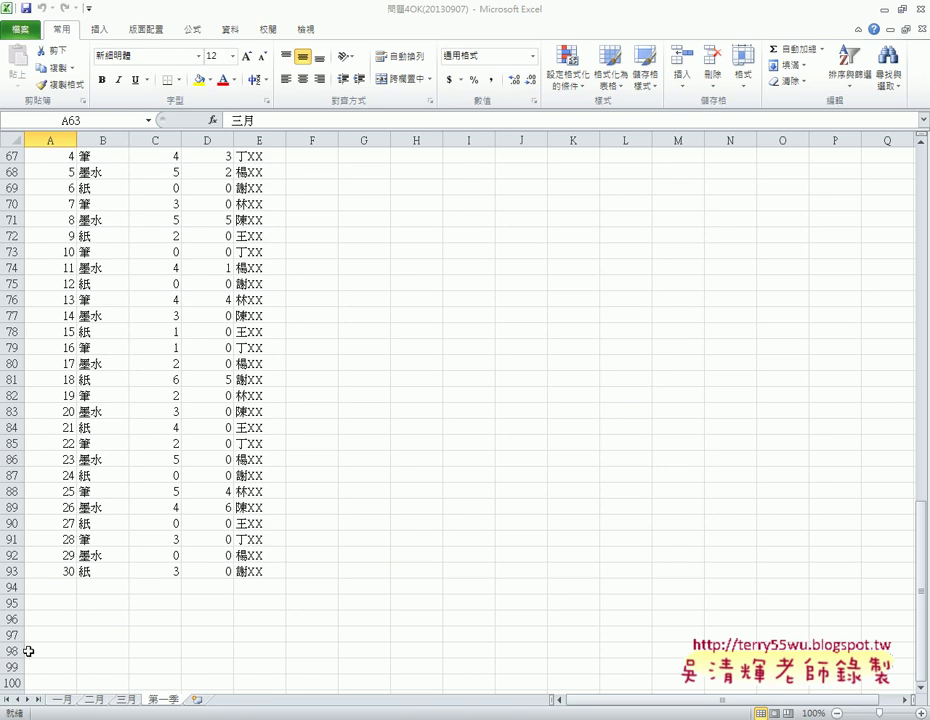
pyautogui.click(62, 700)
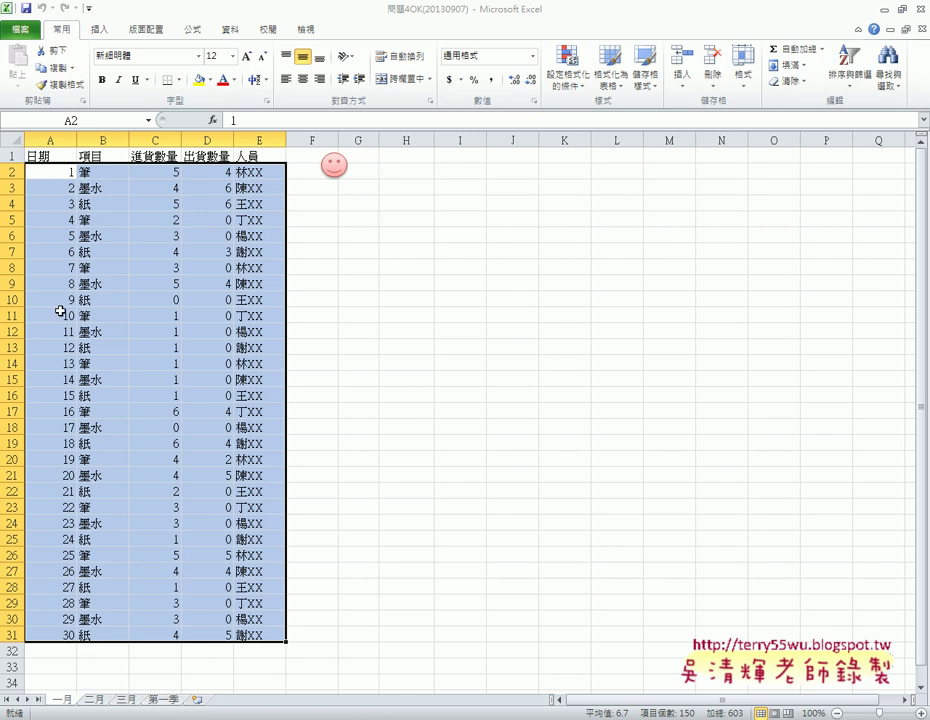
# Copy the 一月 records A2:E31 with Ctrl+Shift+End and Ctrl+C, then minimize Excel
pyautogui.click(50, 173)
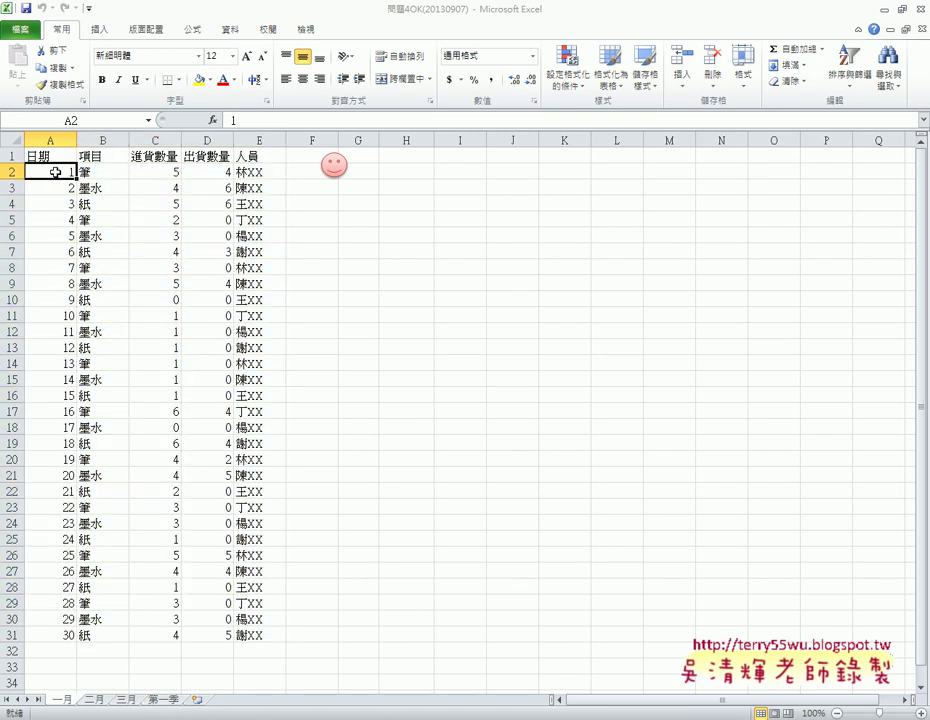
pyautogui.hotkey('ctrl', 'shift', 'End')
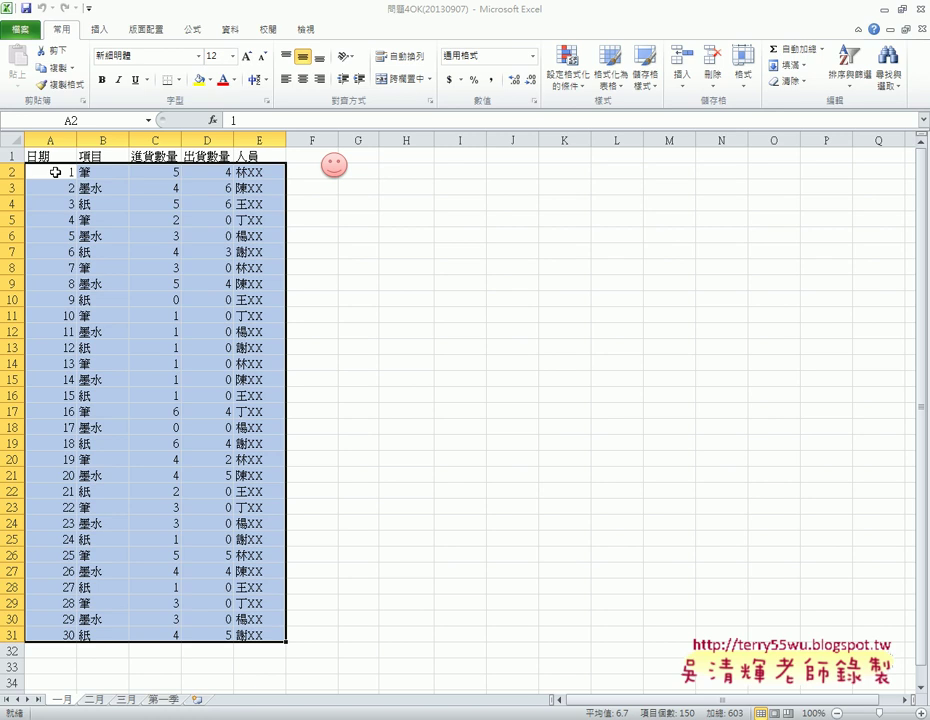
pyautogui.hotkey('ctrl', 'c')
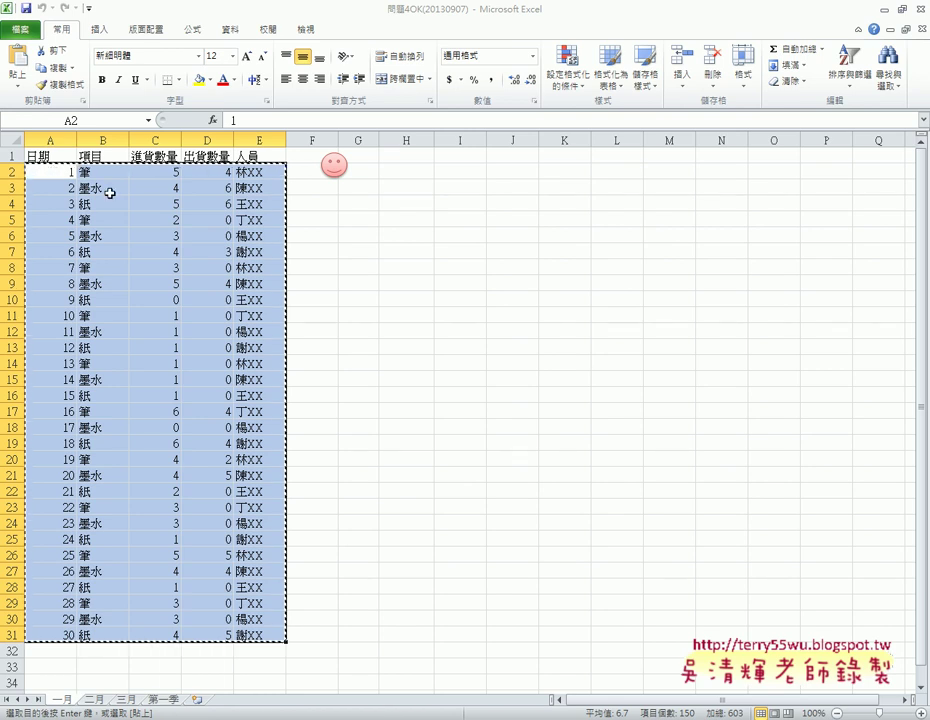
pyautogui.click(884, 9)
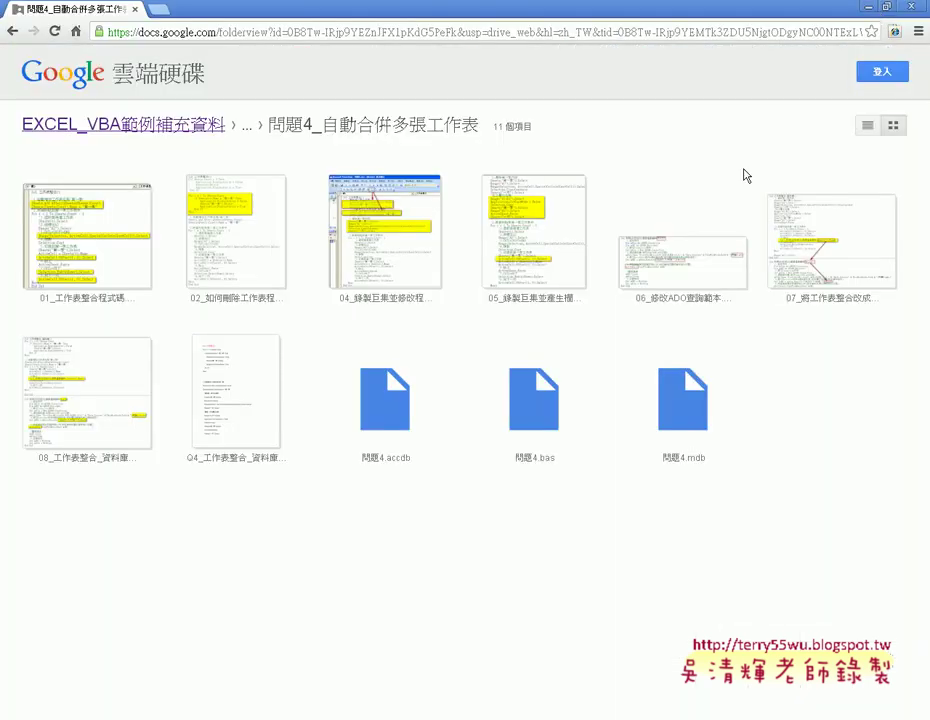
# Preview the 01_工作表整合程式碼.png VBA code image in the Drive folder
pyautogui.click(89, 240)
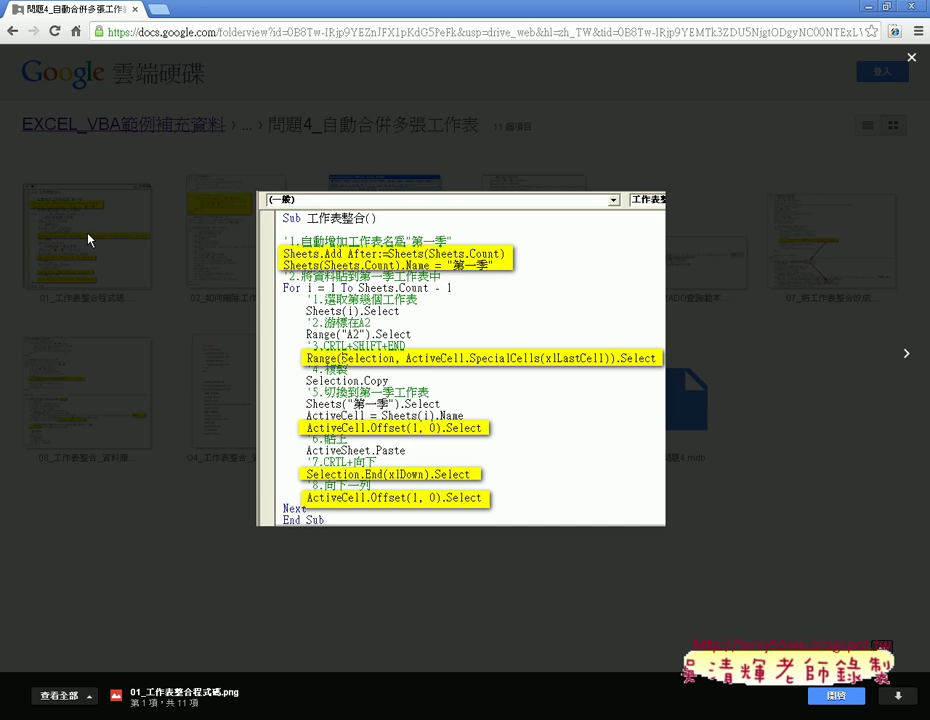